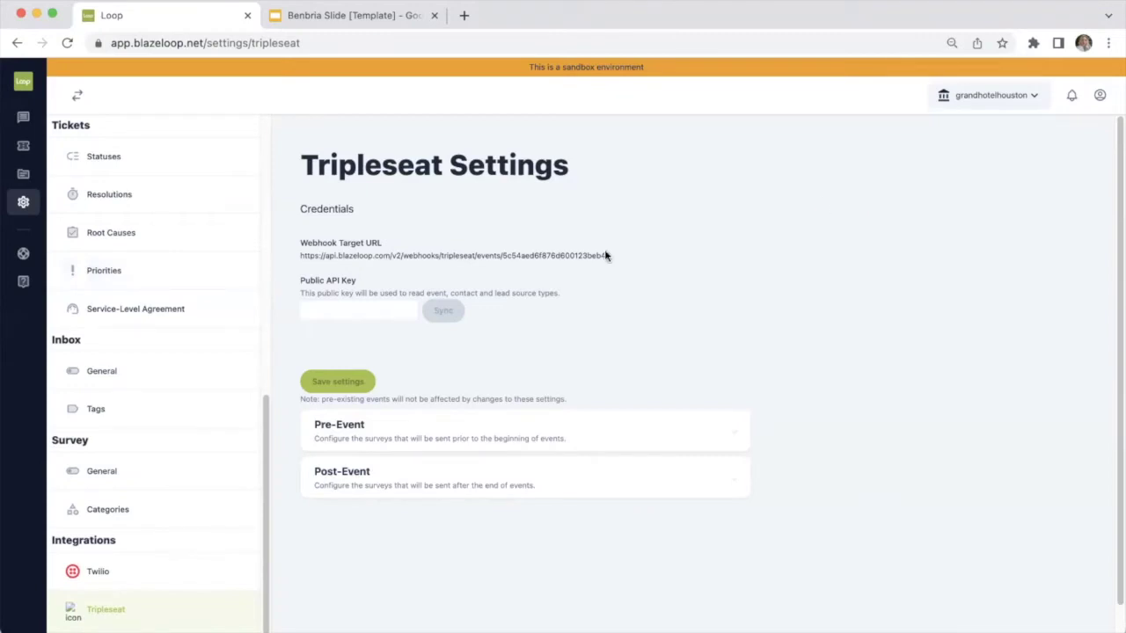
Open the Pre-Wedding Event Survey from the projects list and copy its shareable link.
mouse_move(32, 121)
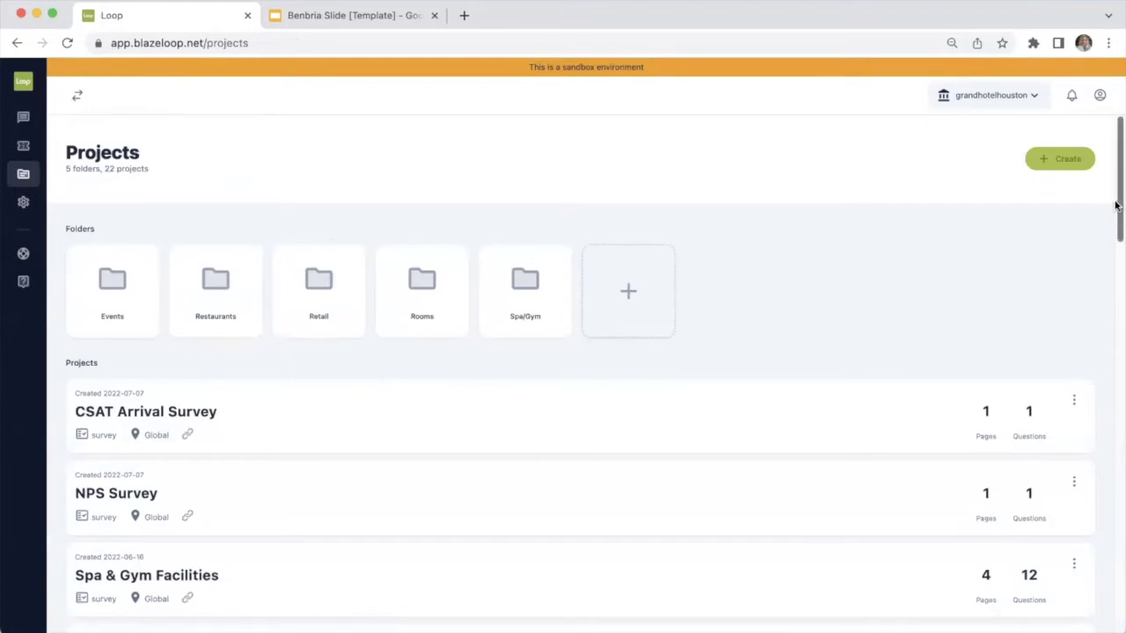
left_click_drag(1116, 205, 1111, 362)
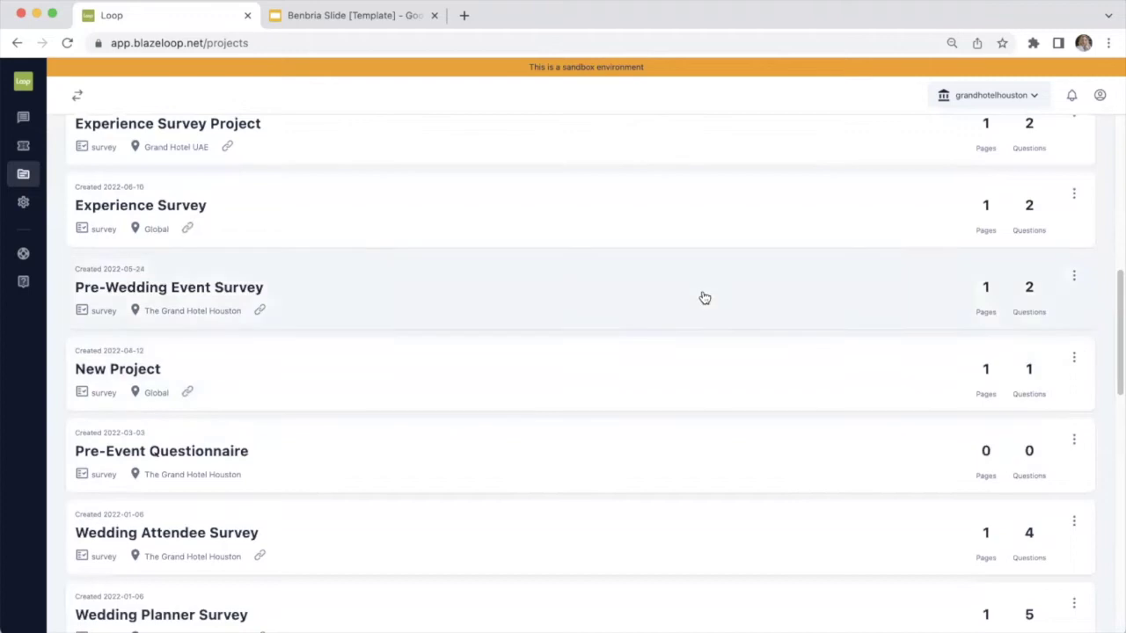
left_click(347, 283)
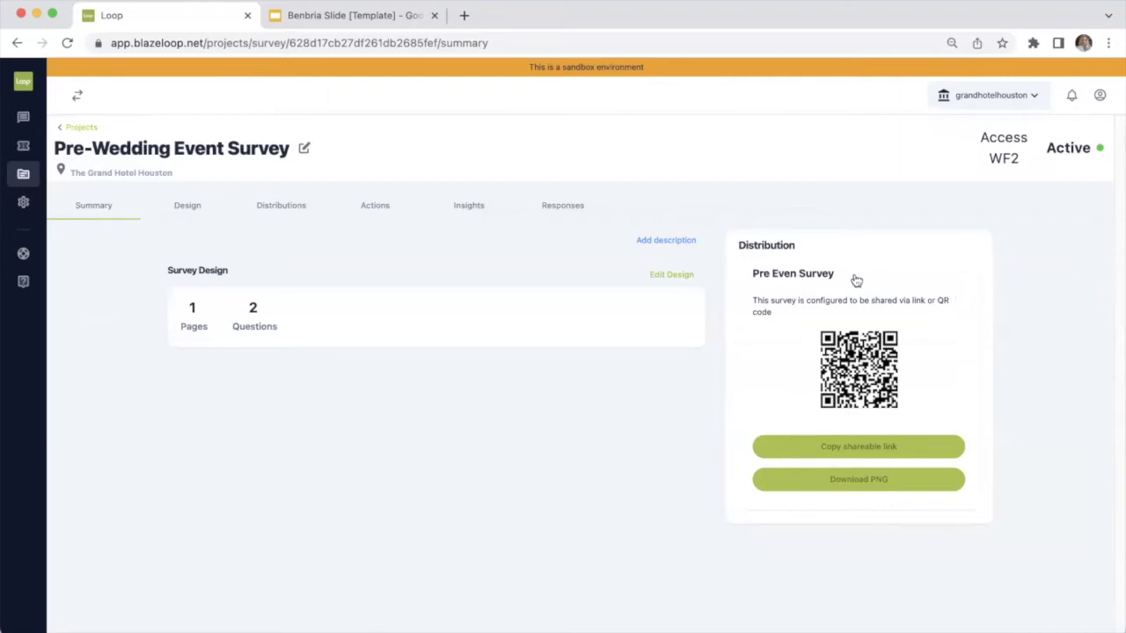
left_click(825, 446)
Add a Boolean question to the survey design directly after the question about finding information on the venue.
left_click(188, 217)
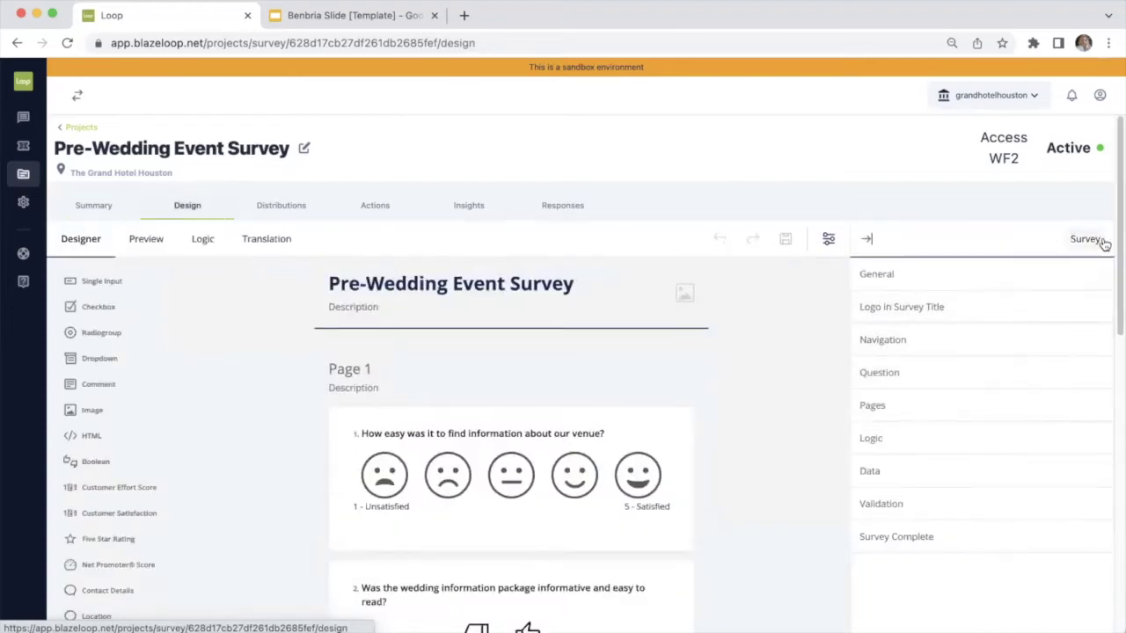
scroll(1114, 255, "down", 2)
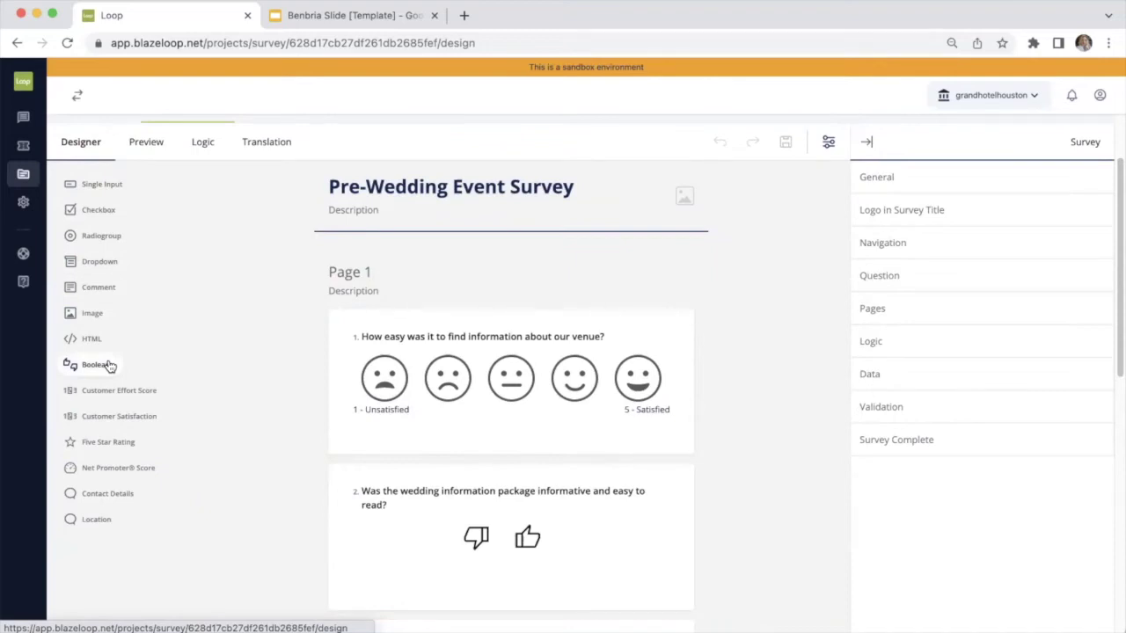
left_click_drag(110, 366, 437, 472)
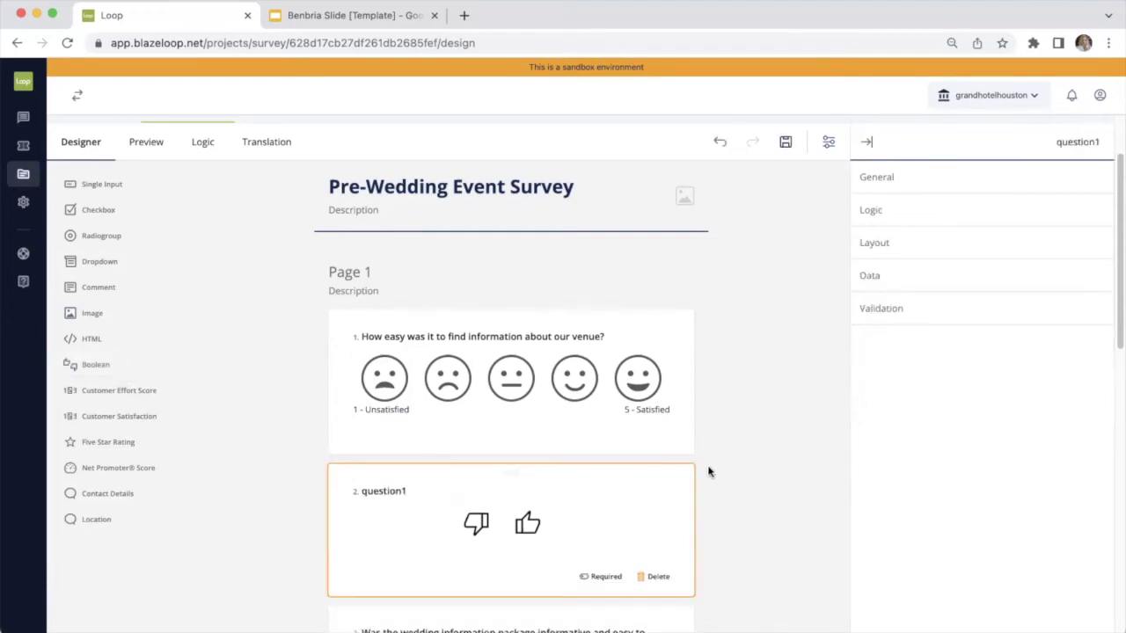
Try the Smileys theme in the new Boolean question's general settings and return it to Thumbs.
mouse_move(1115, 299)
left_mouse_down()
mouse_move(1116, 345)
mouse_move(1116, 307)
left_mouse_up()
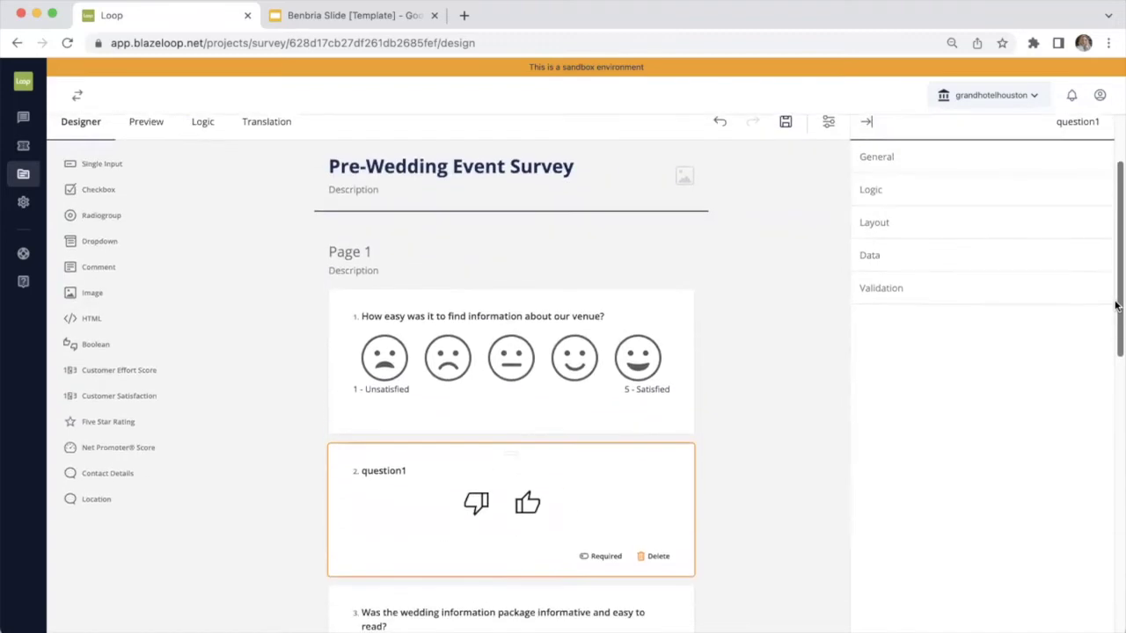
left_click(991, 159)
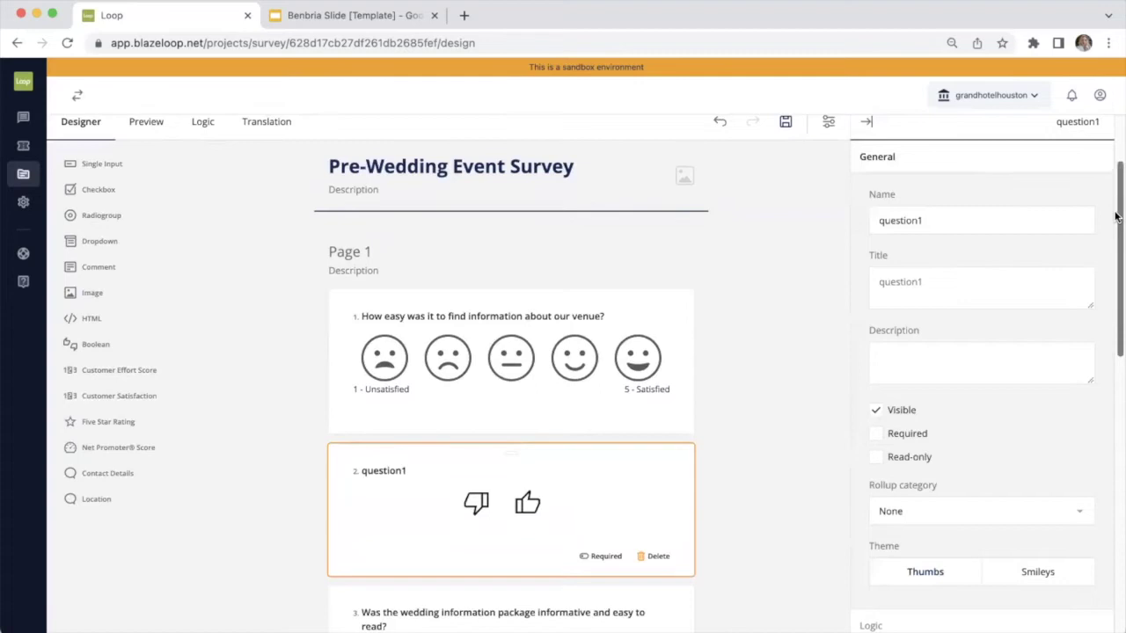
mouse_move(1116, 216)
left_mouse_down()
mouse_move(1114, 299)
mouse_move(1116, 195)
mouse_move(1119, 238)
left_mouse_up()
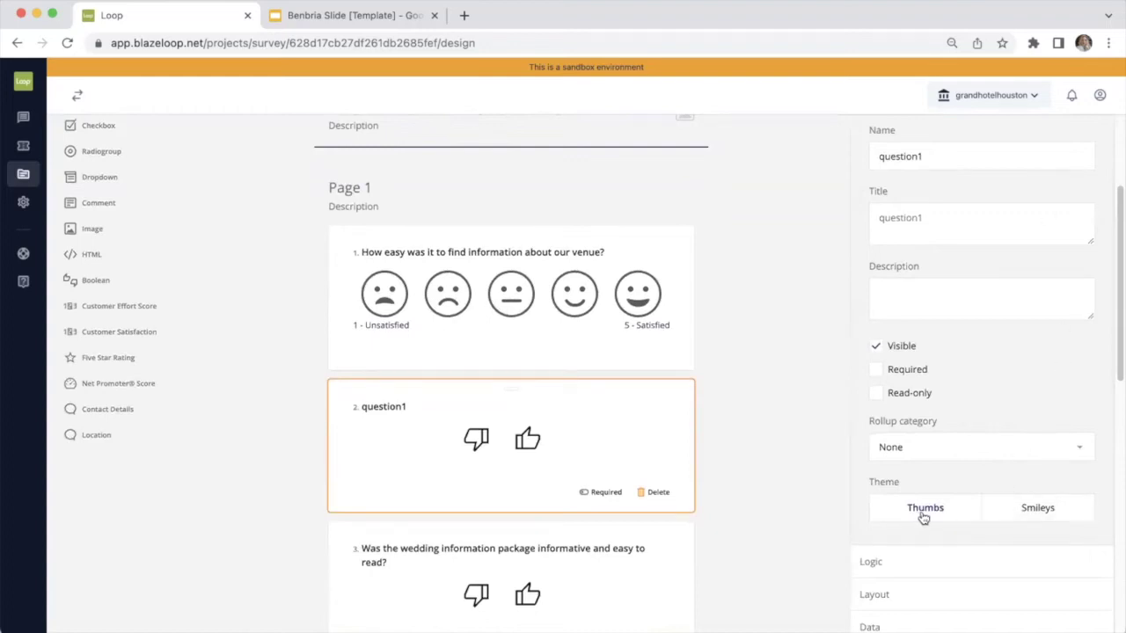
left_click(1038, 519)
left_click(951, 519)
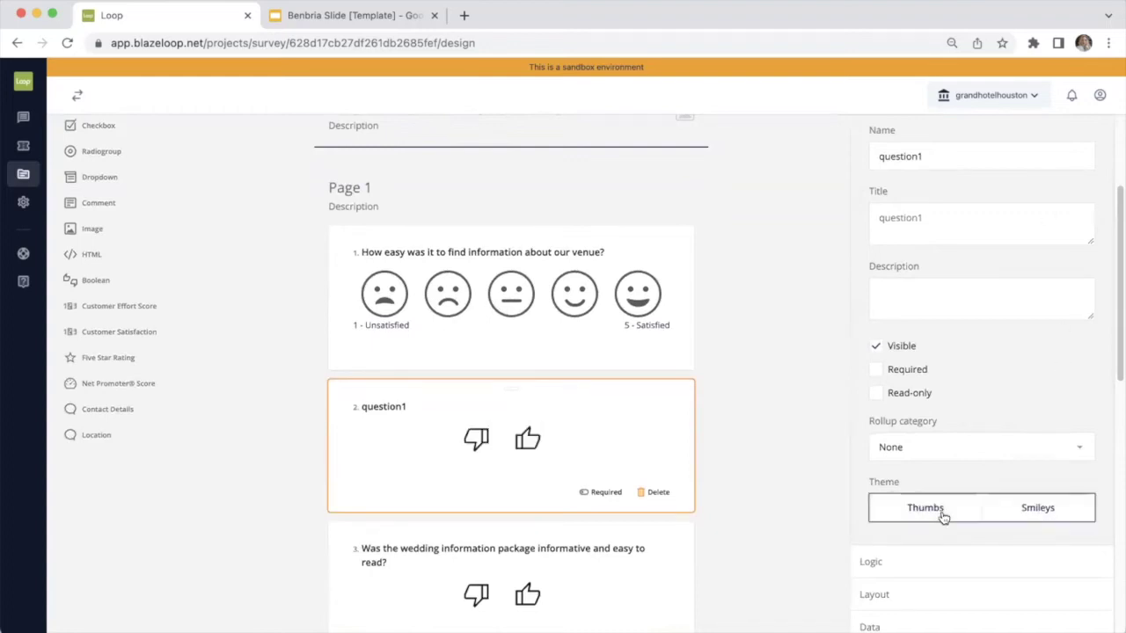
Look over the survey's questions, preview the survey, and review its logic and translation views.
left_click_drag(1116, 348, 1113, 428)
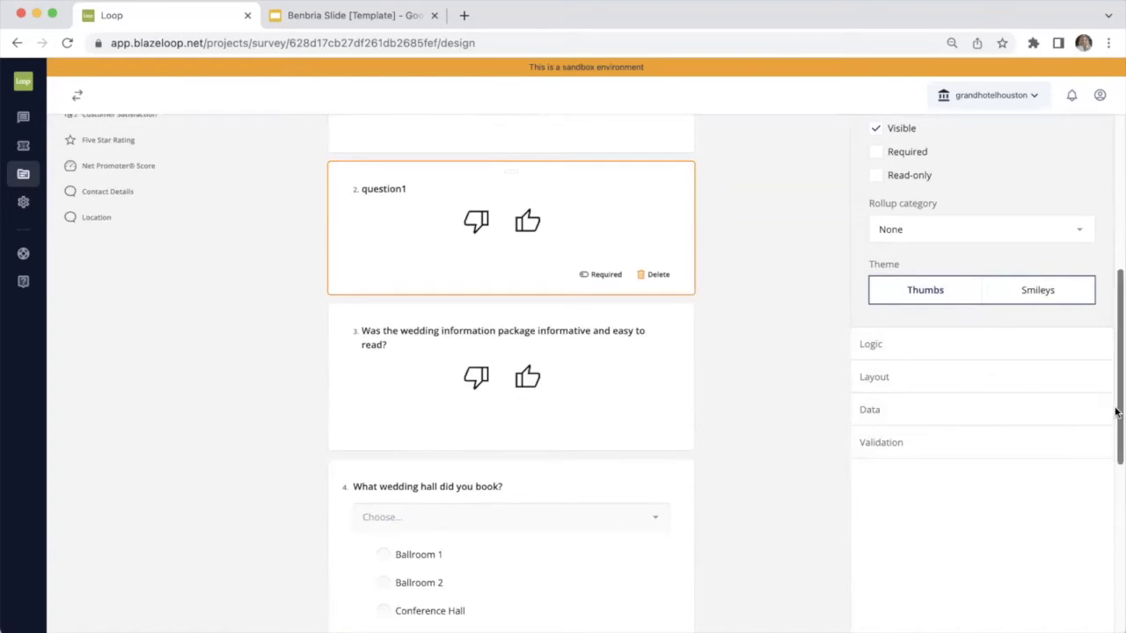
left_click_drag(1116, 411, 1115, 273)
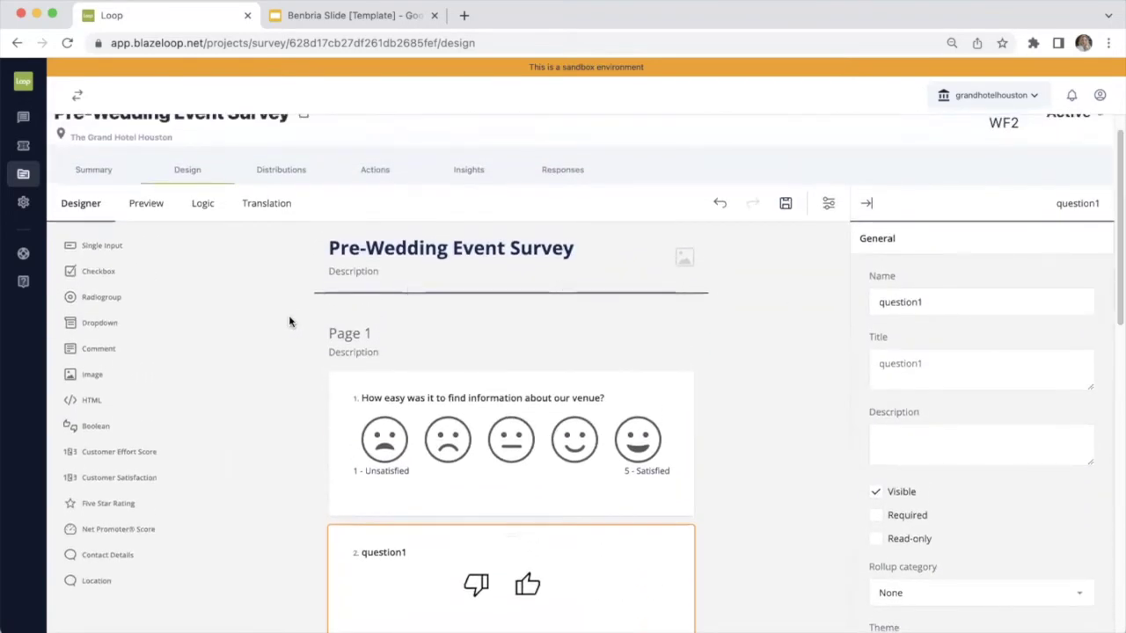
left_click(150, 206)
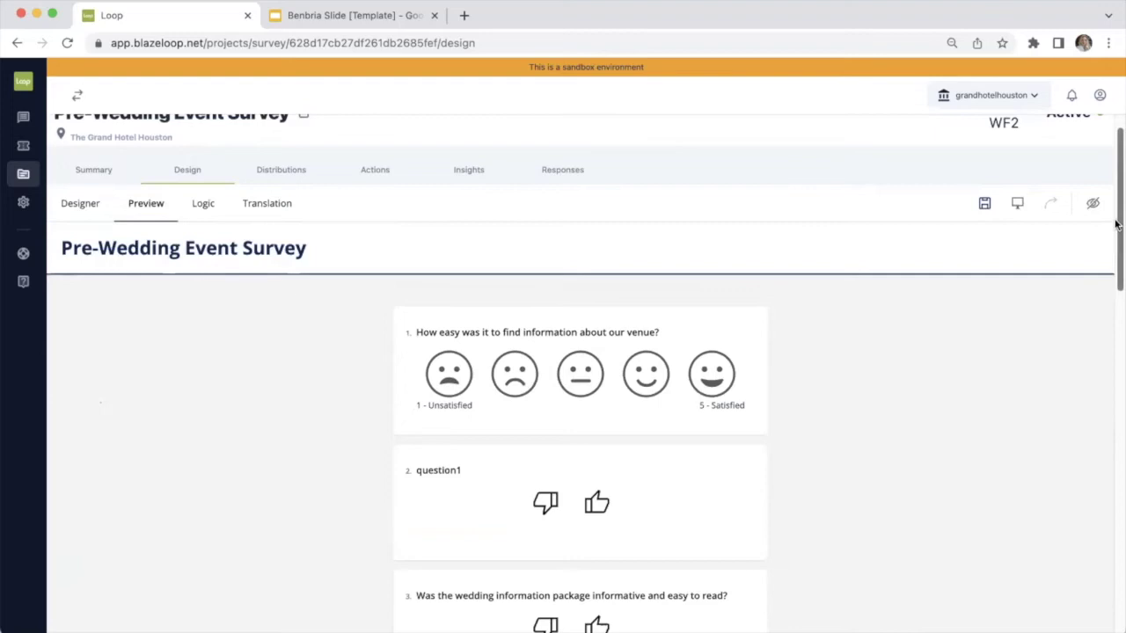
left_click_drag(1116, 221, 1117, 185)
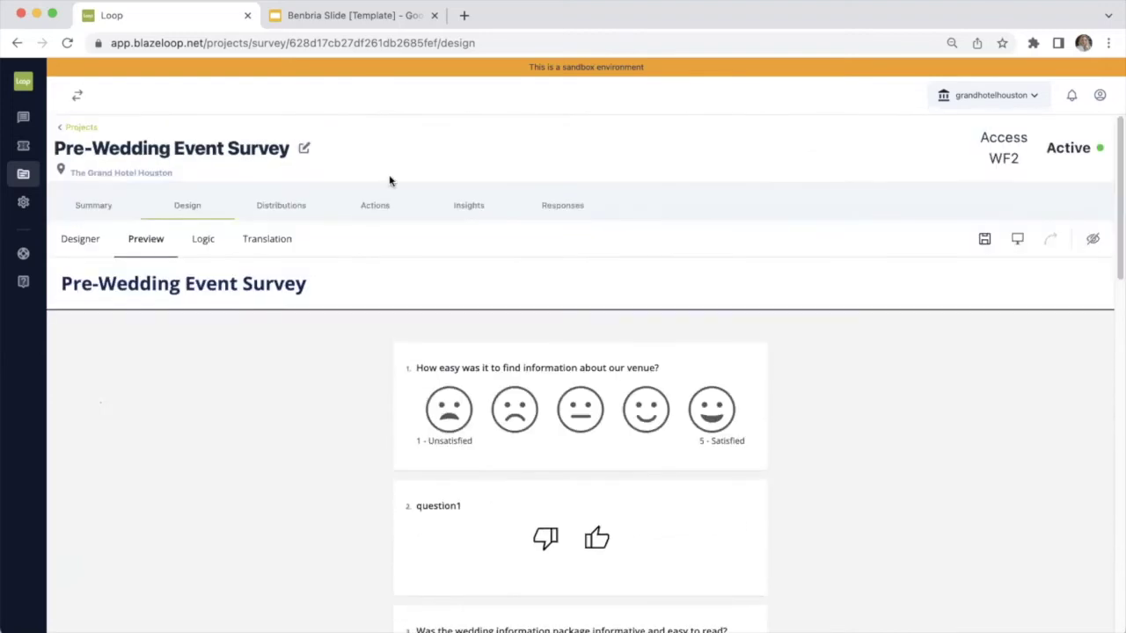
left_click(203, 247)
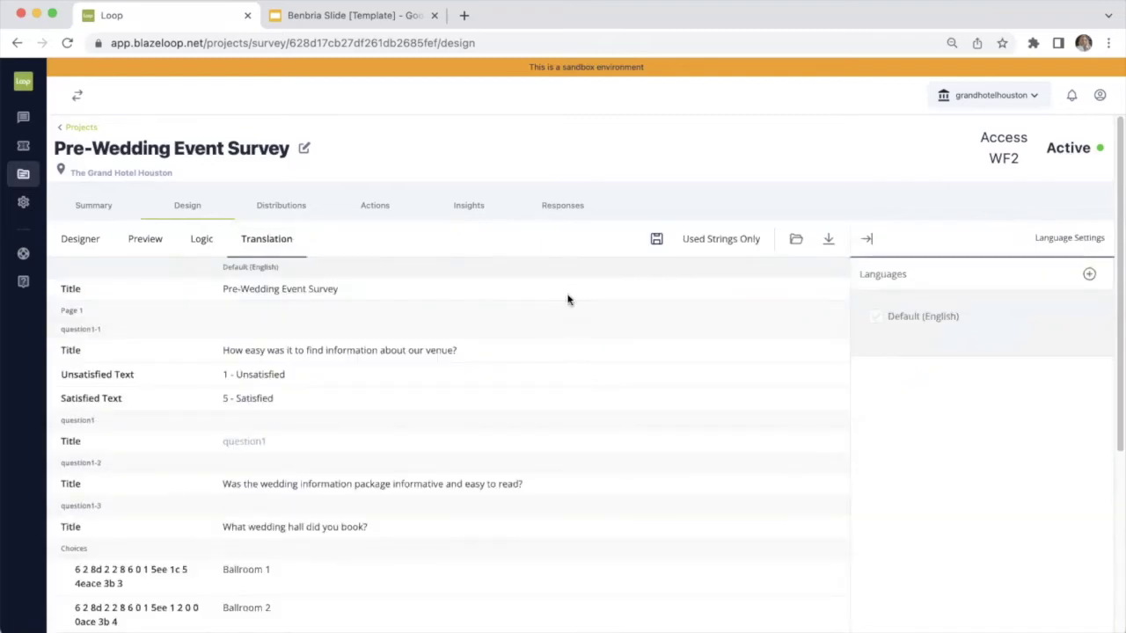
Add a button block to the survey's distribution email, directly below the "Tell Us About Your Event!" banner.
left_click(278, 206)
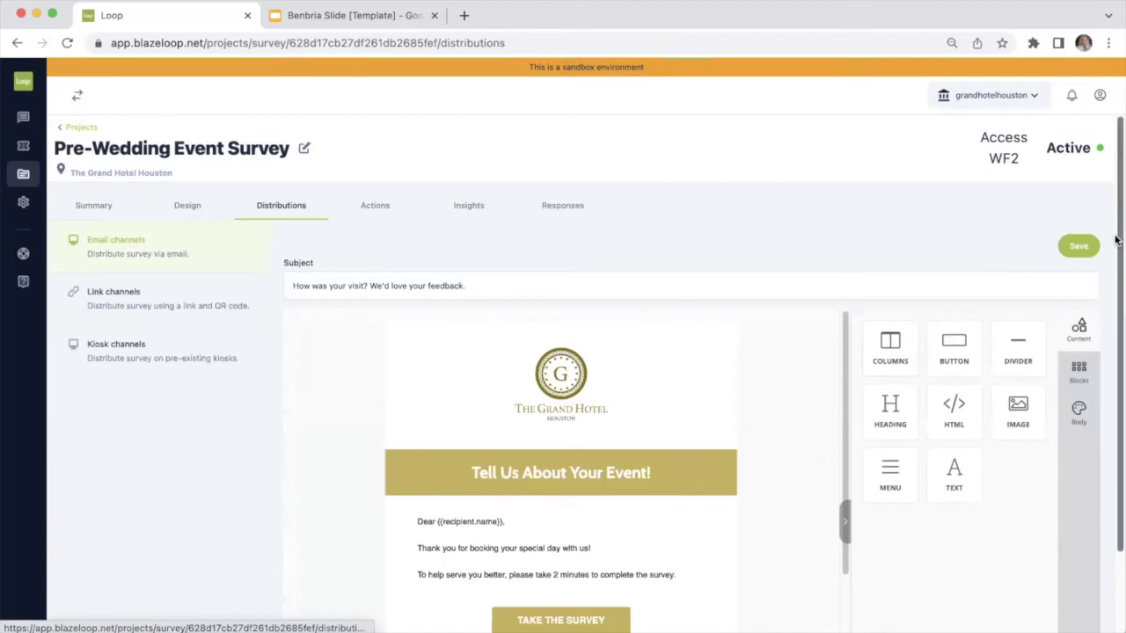
scroll(1116, 231, "down", 1)
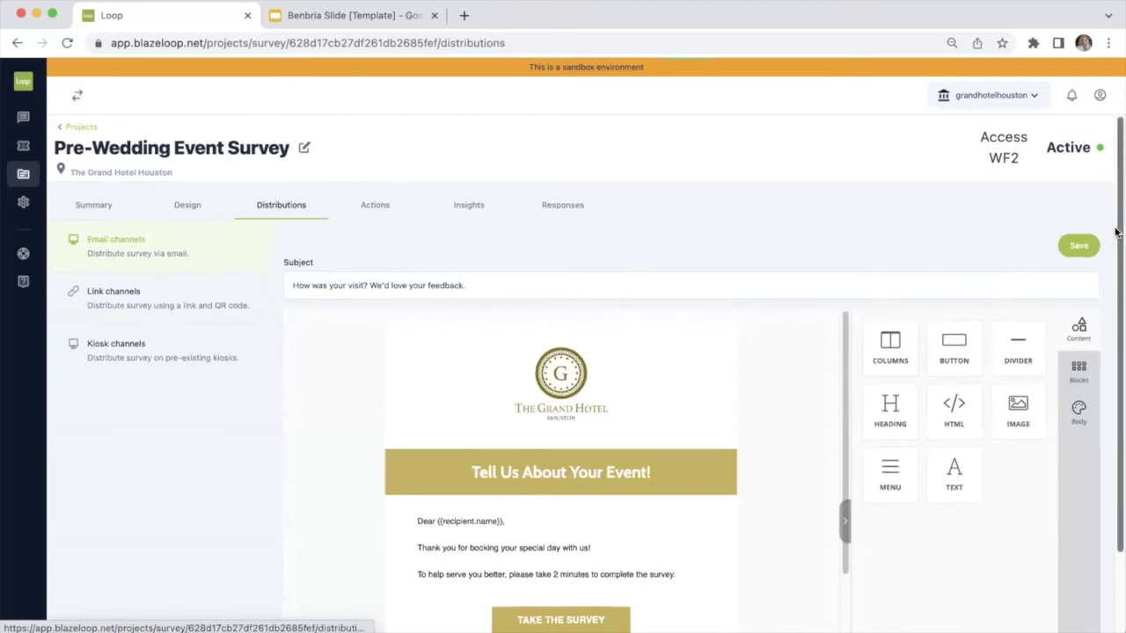
left_click_drag(1115, 231, 1115, 271)
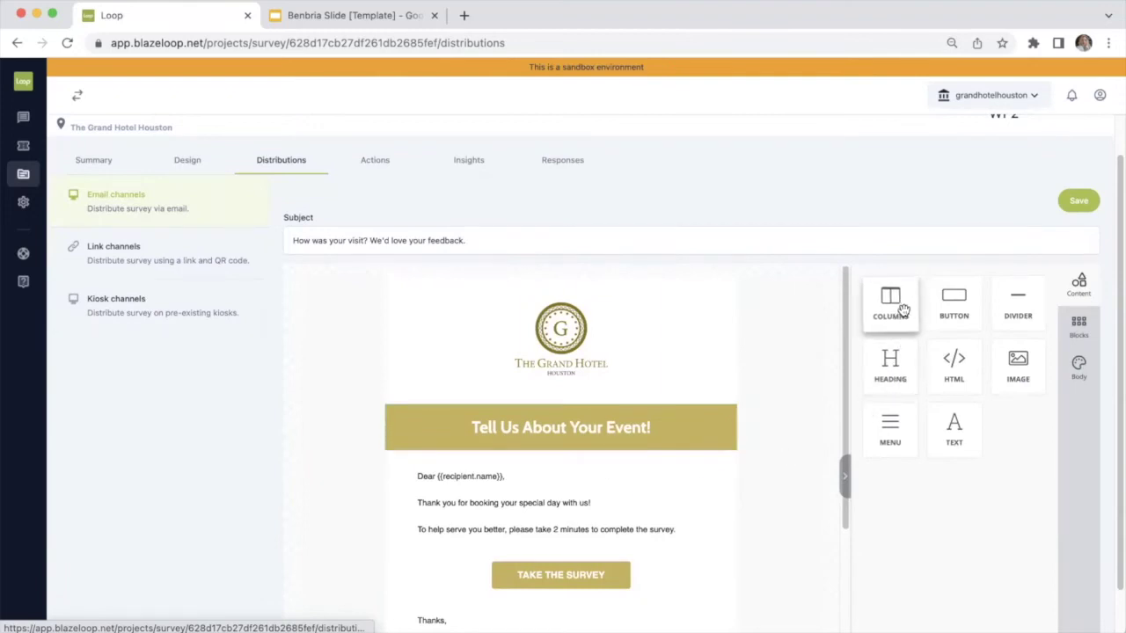
left_click_drag(954, 303, 686, 465)
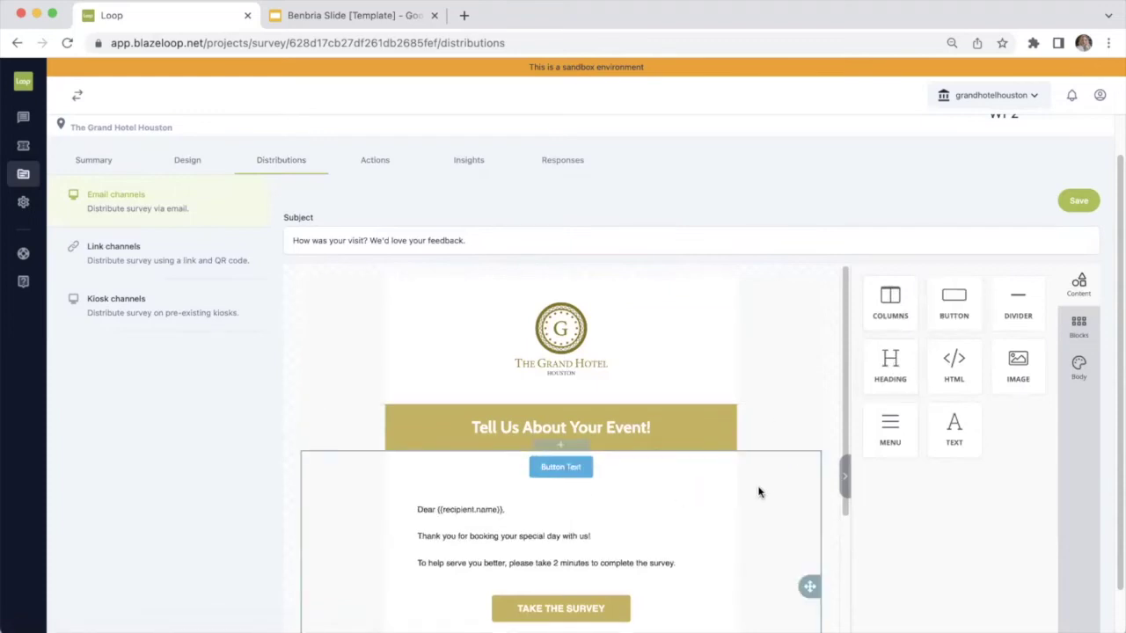
Review the survey's link channel and kiosk channel distributions.
left_click(160, 263)
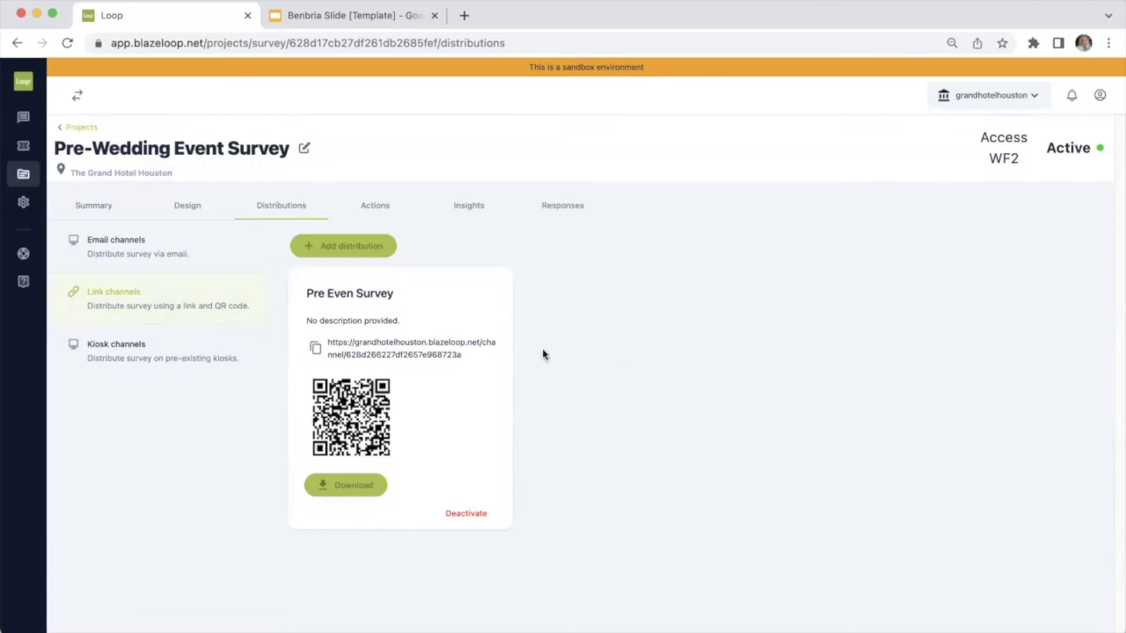
left_click(157, 357)
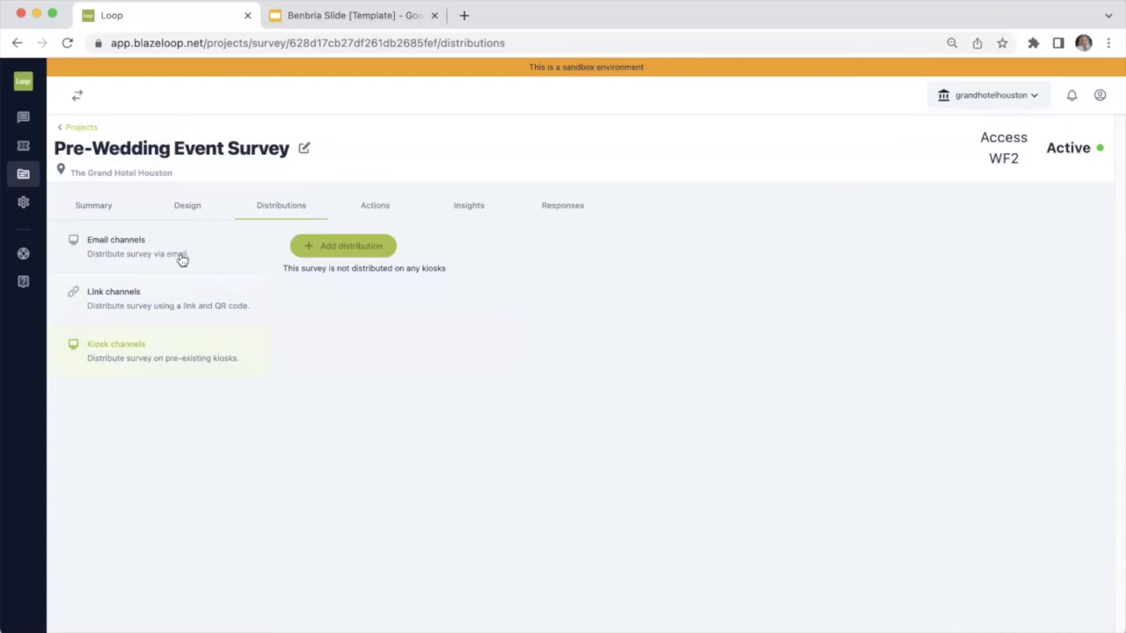
Draft a Create Ticket action conditioned on the venue-information question being equal to 2, and close it without creating it.
left_click(378, 211)
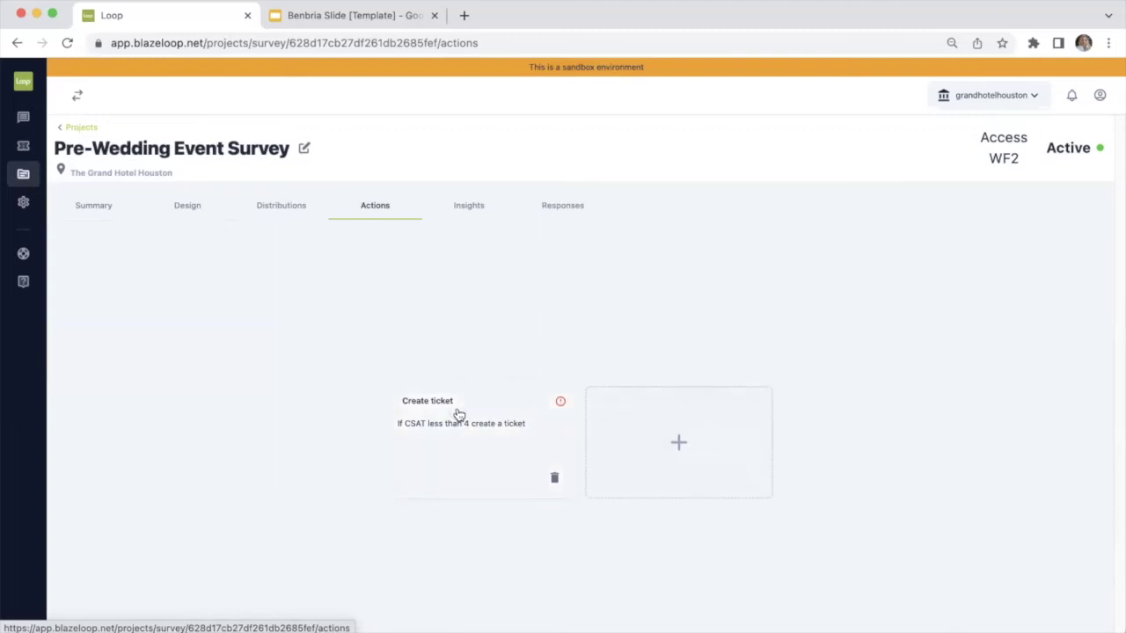
left_click(678, 440)
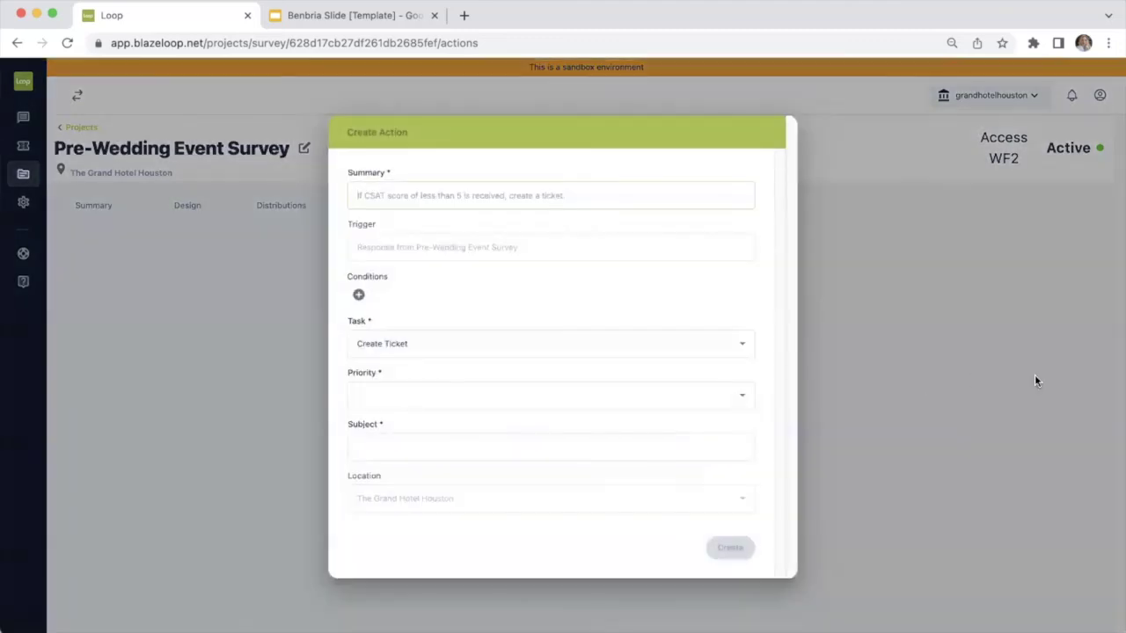
left_click(359, 295)
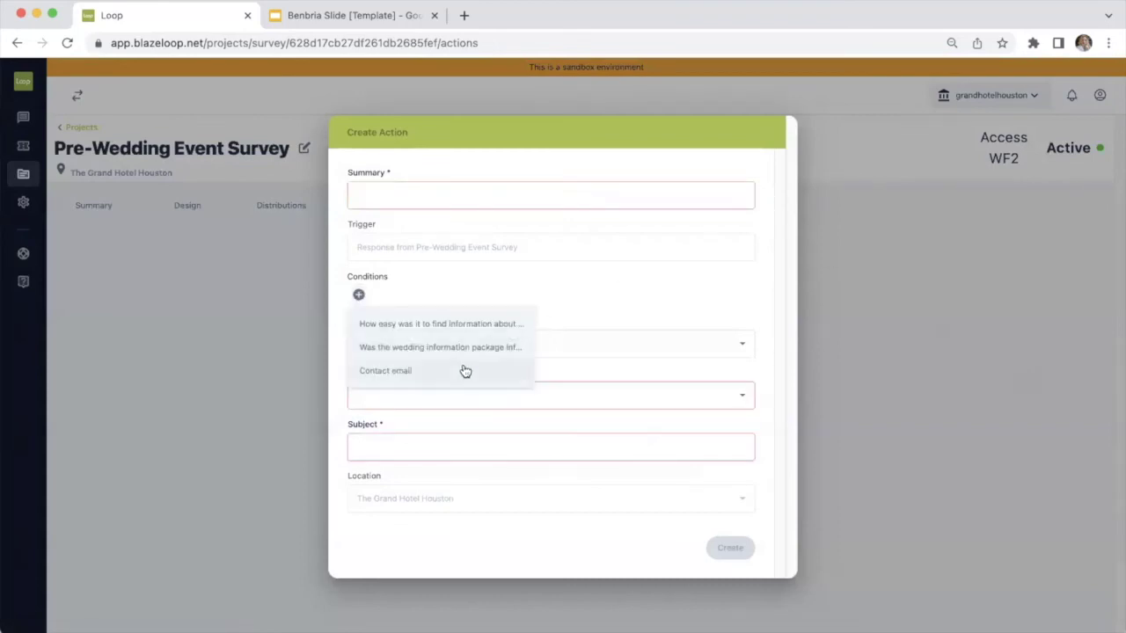
left_click(503, 328)
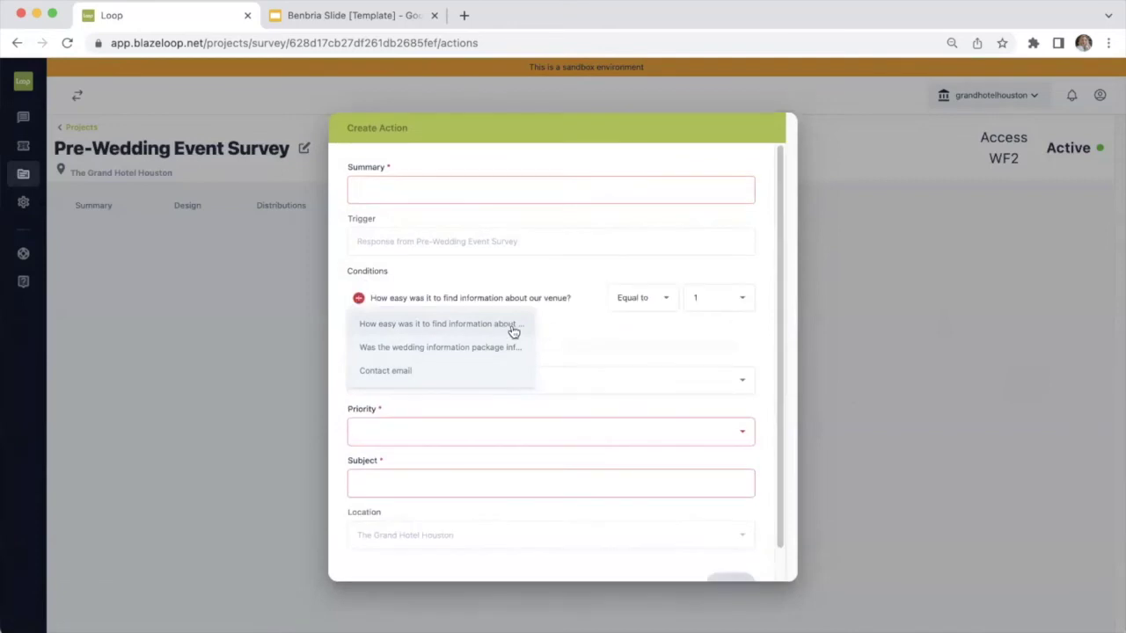
left_click(647, 339)
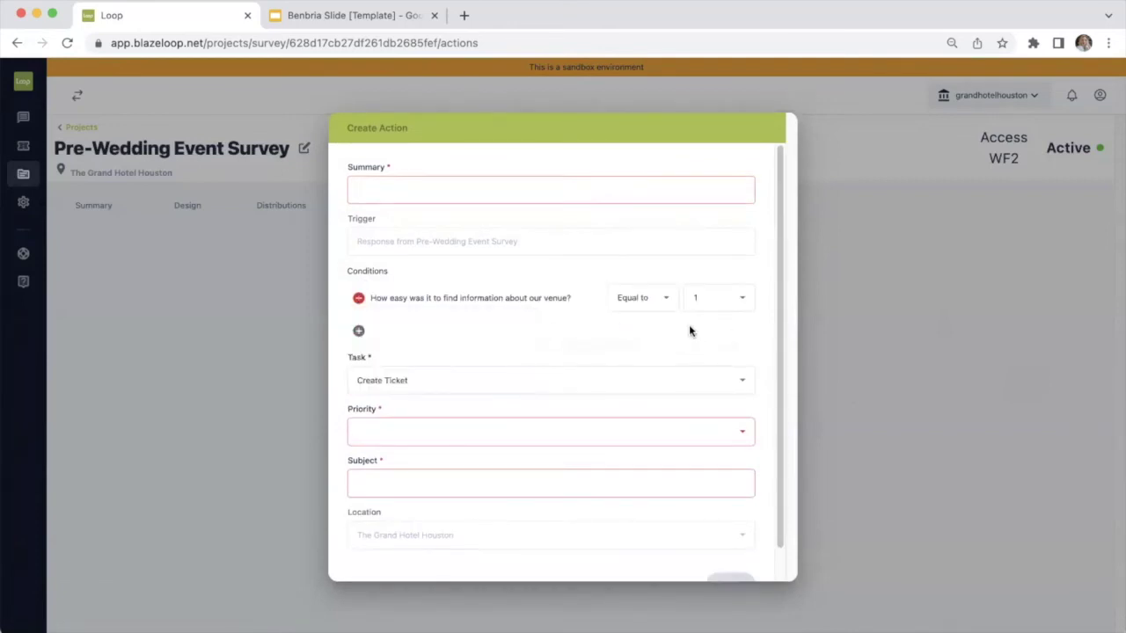
left_click(712, 307)
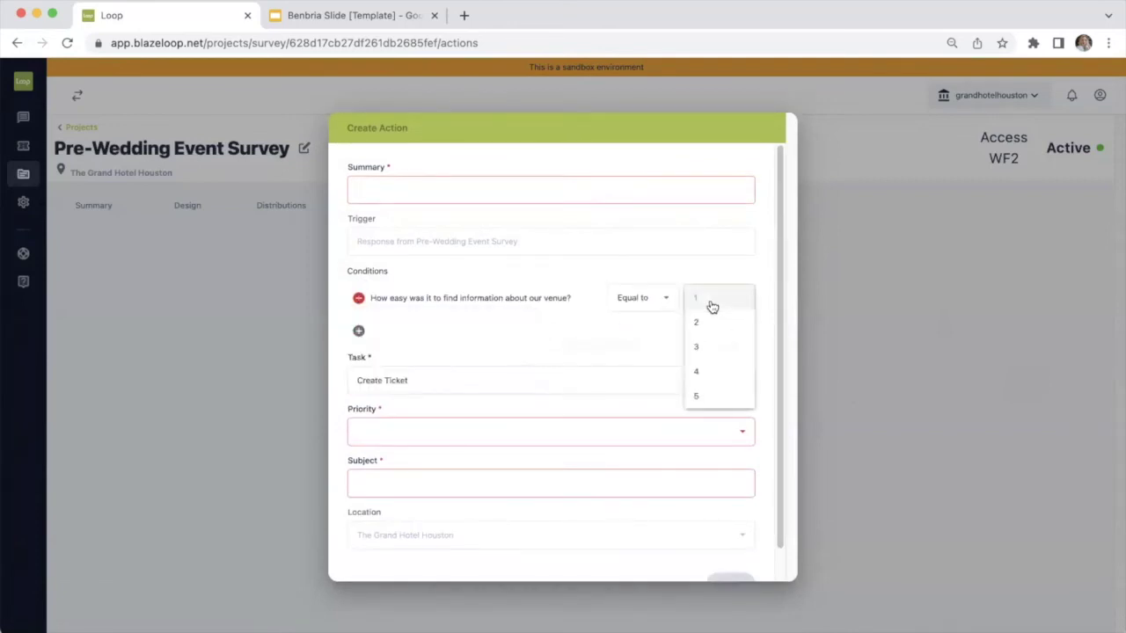
left_click(713, 322)
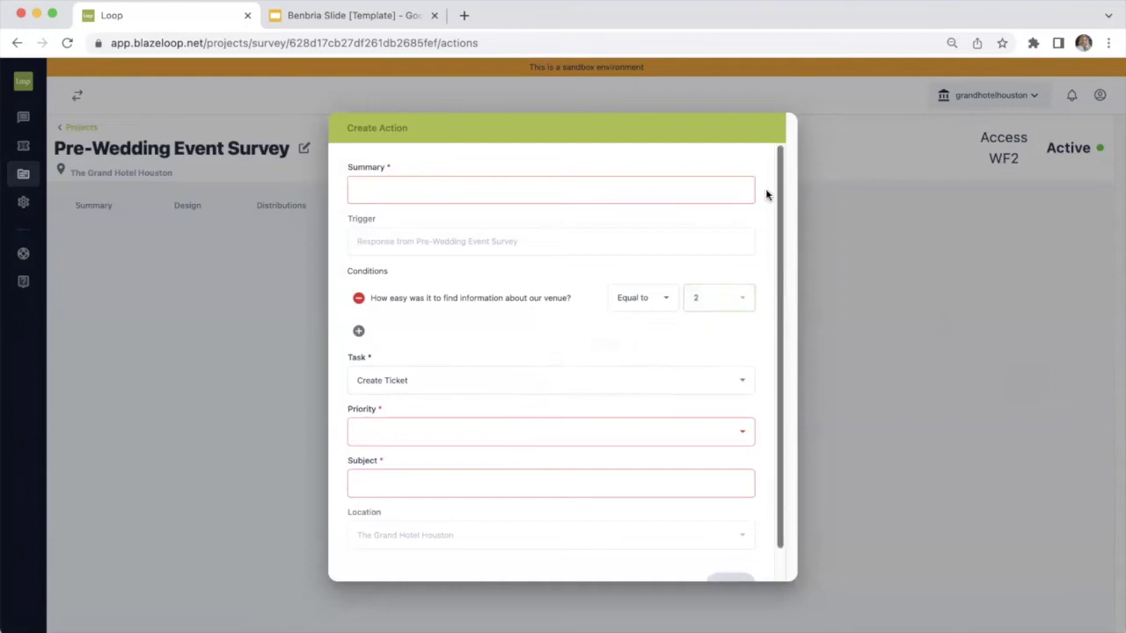
scroll(780, 492, "down", 2)
scroll(796, 277, "up", 2)
left_click(901, 314)
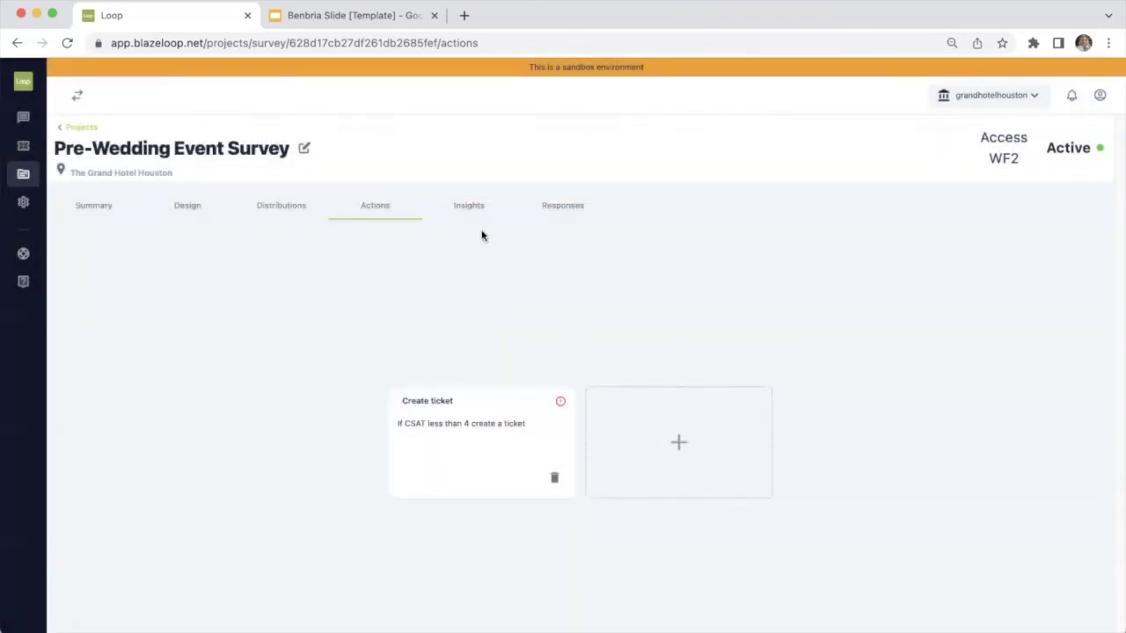
Show the survey's insights for the last 365 days and check the options of the Response Count chart.
left_click(472, 205)
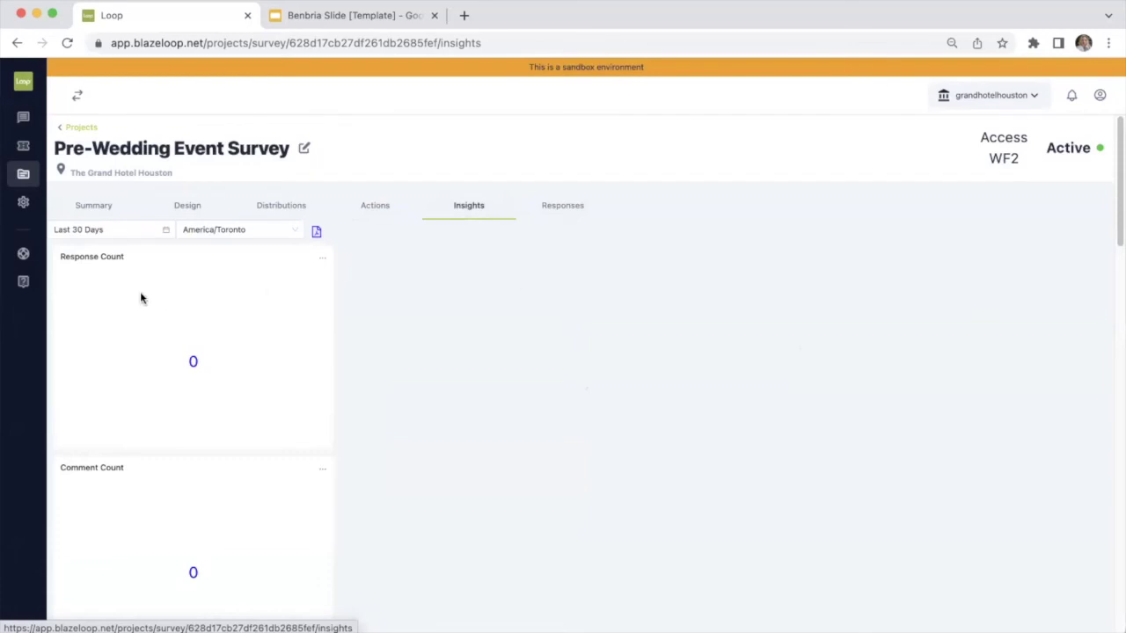
left_click(161, 229)
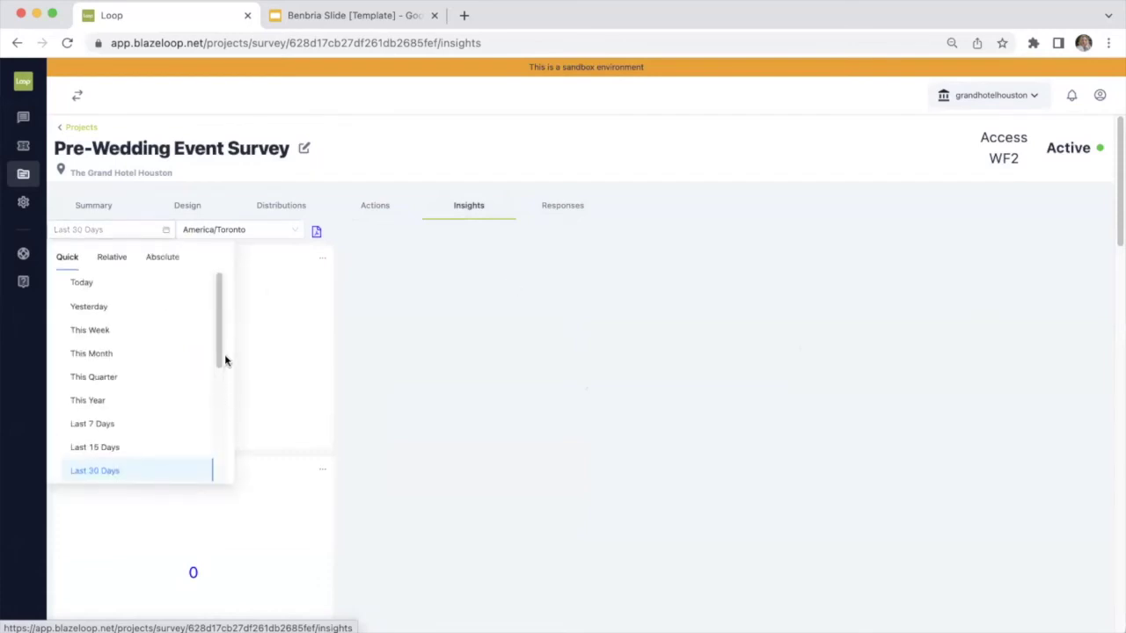
left_click_drag(219, 357, 219, 468)
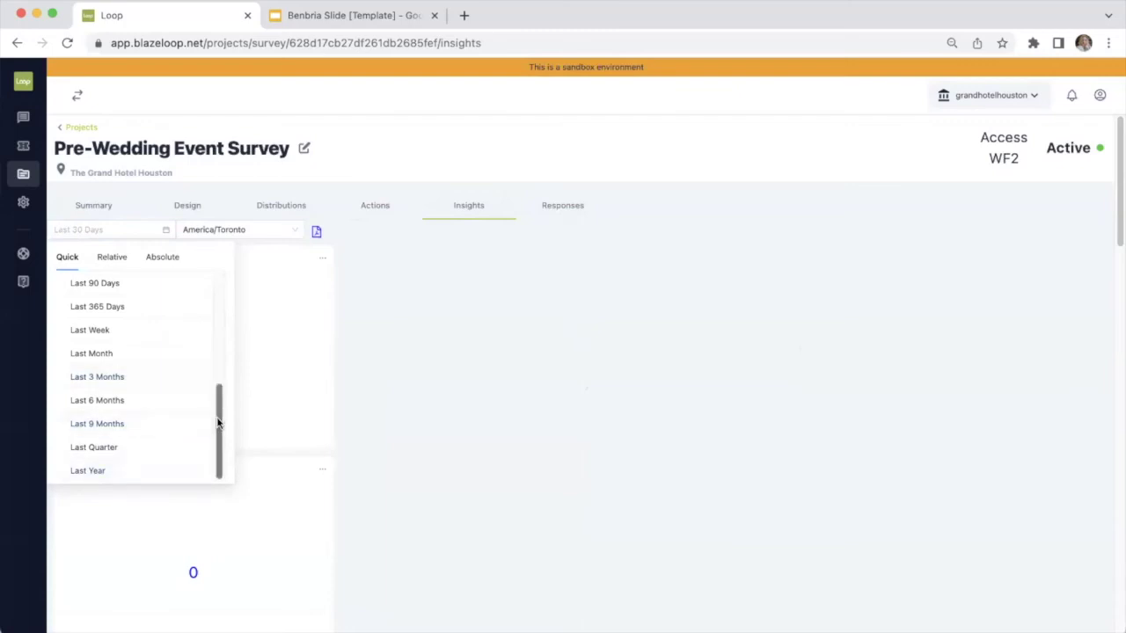
left_click(153, 308)
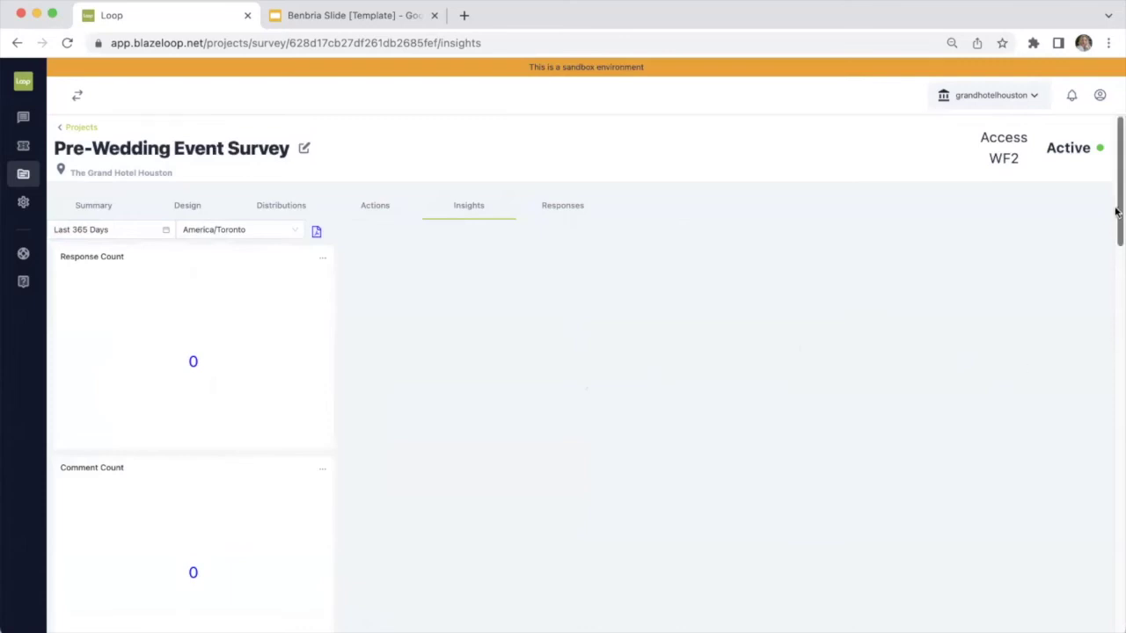
left_click_drag(1118, 215, 1116, 286)
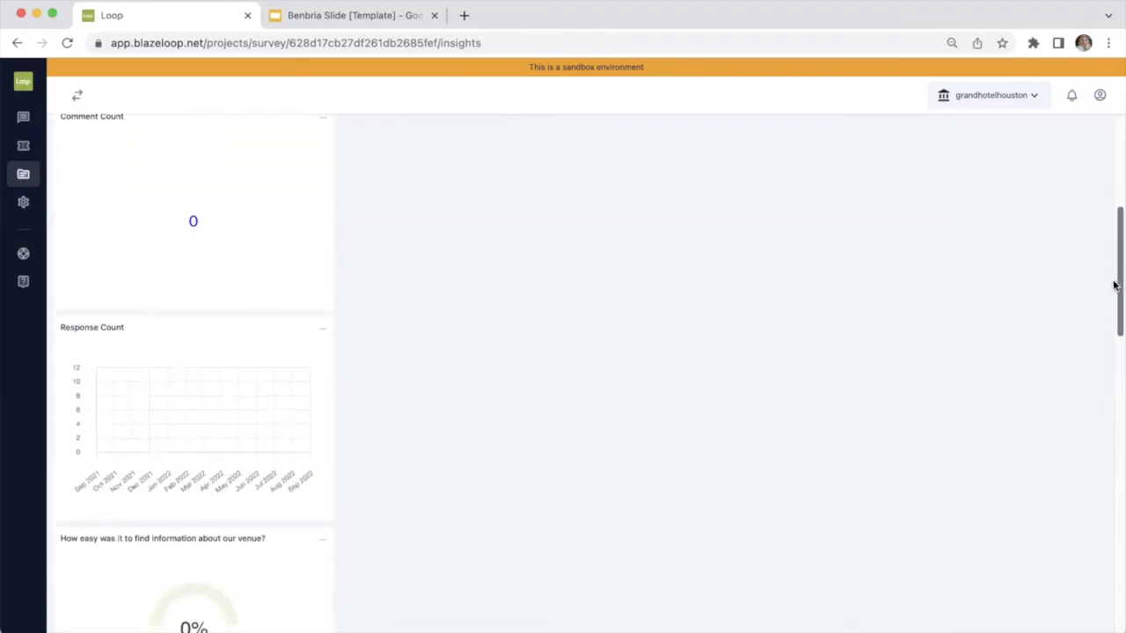
left_click(323, 333)
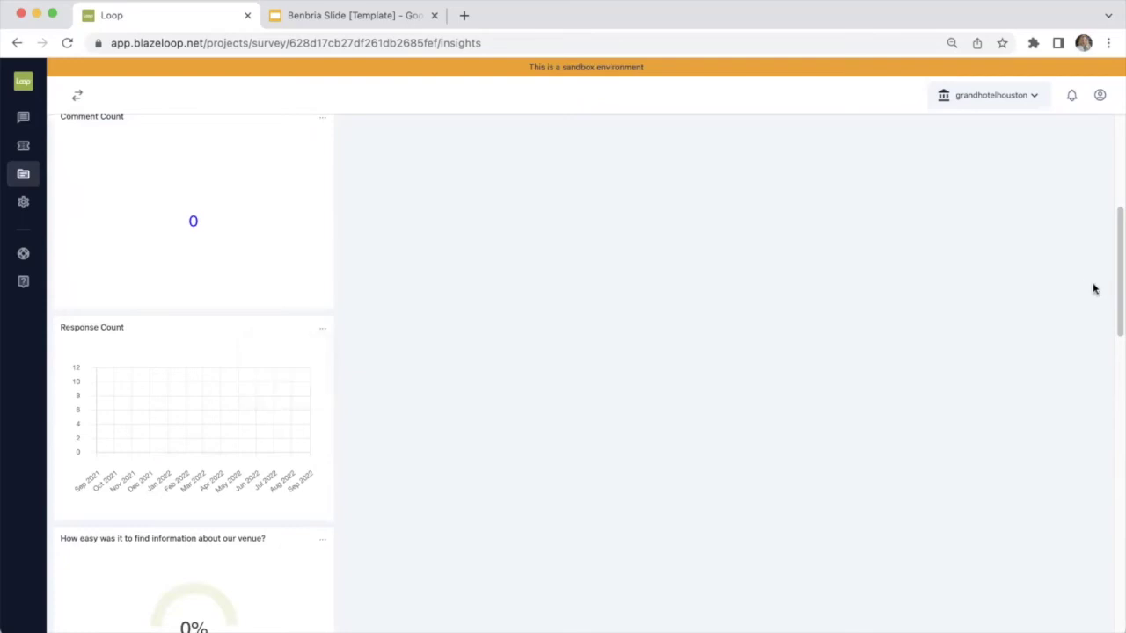
Check the Pre-Wedding Event Survey's collected responses.
left_click_drag(1117, 294, 1117, 155)
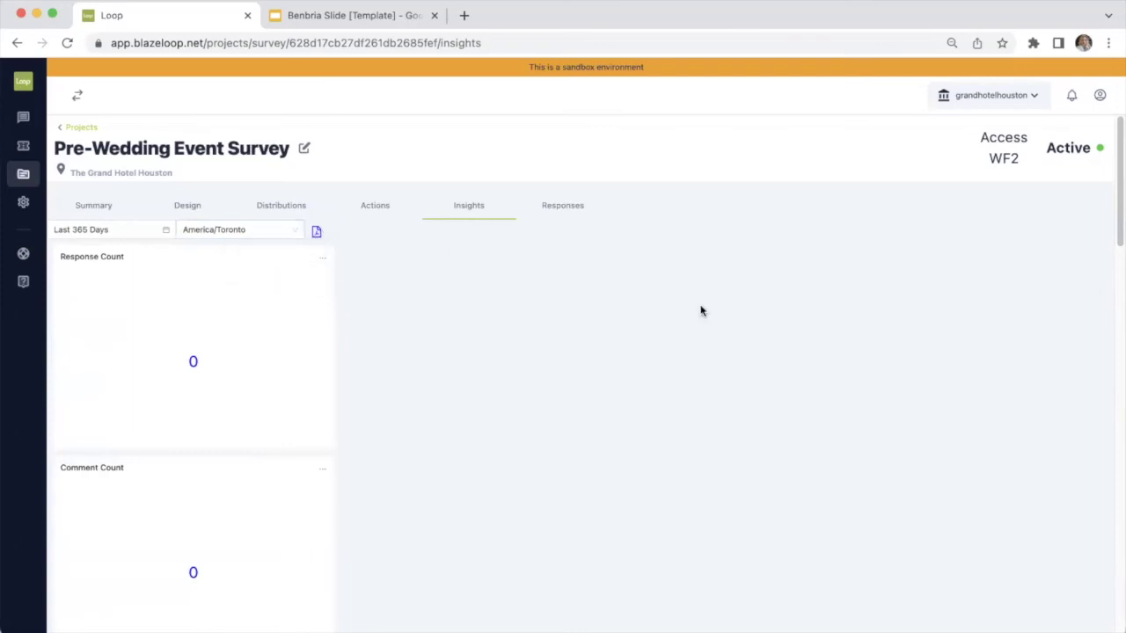
left_click(553, 207)
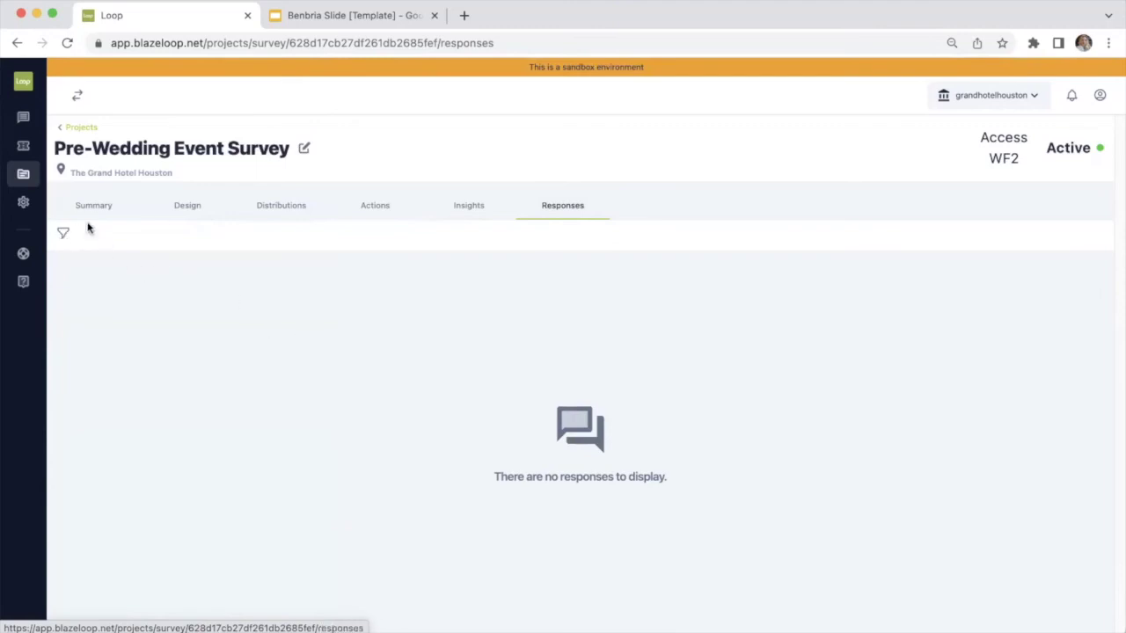
Open the Tripleseat integration settings of the account.
mouse_move(32, 221)
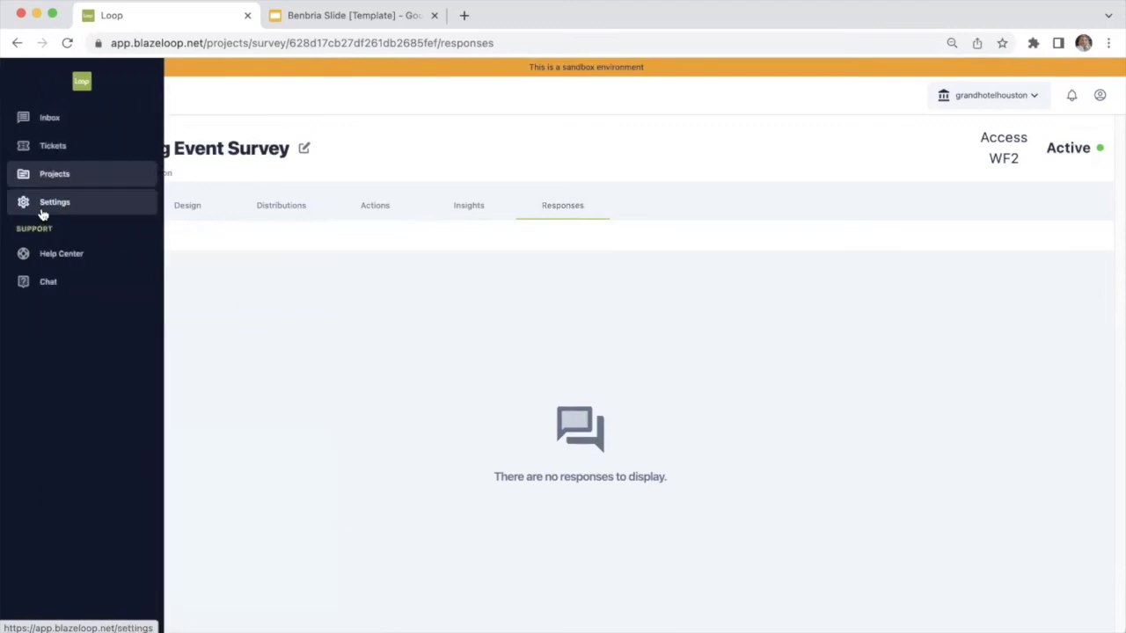
left_click(41, 212)
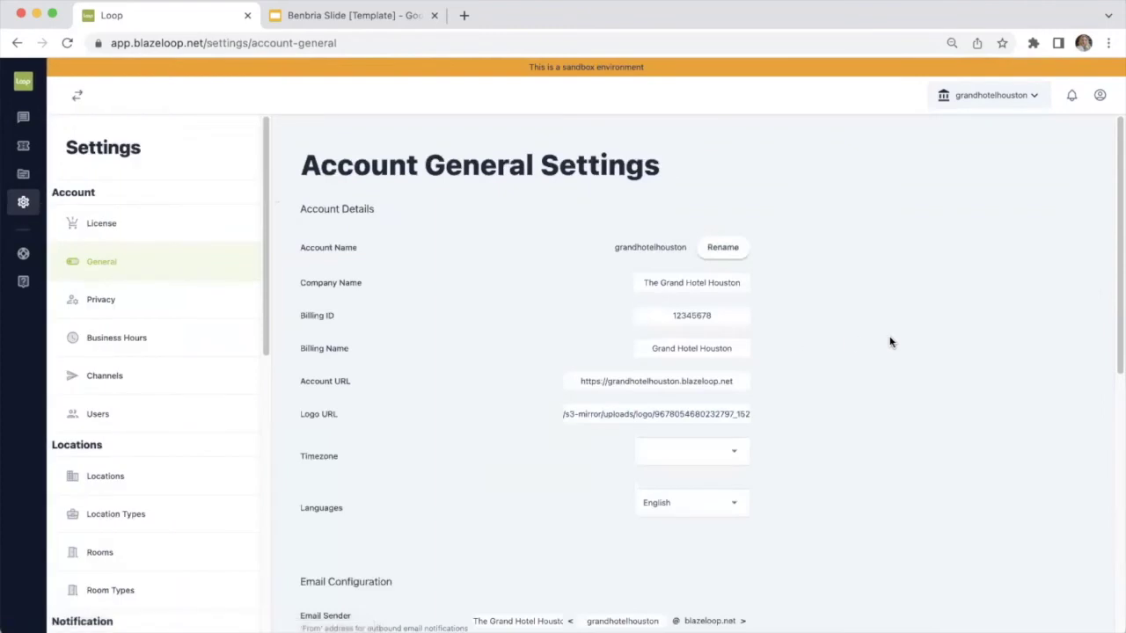
left_click_drag(266, 220, 290, 519)
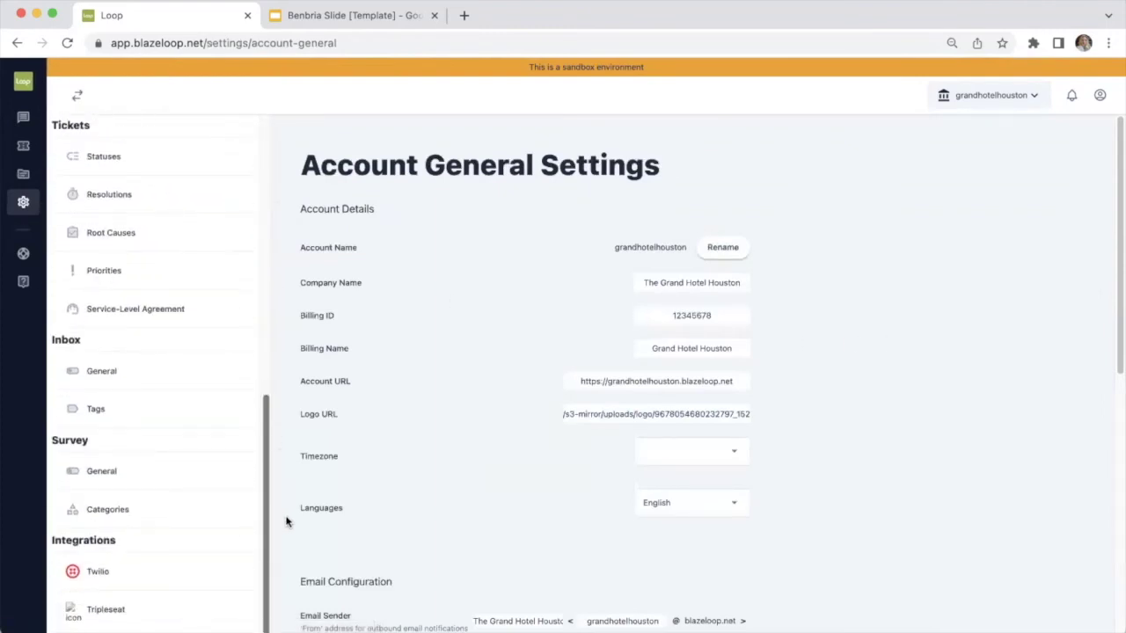
left_click(167, 612)
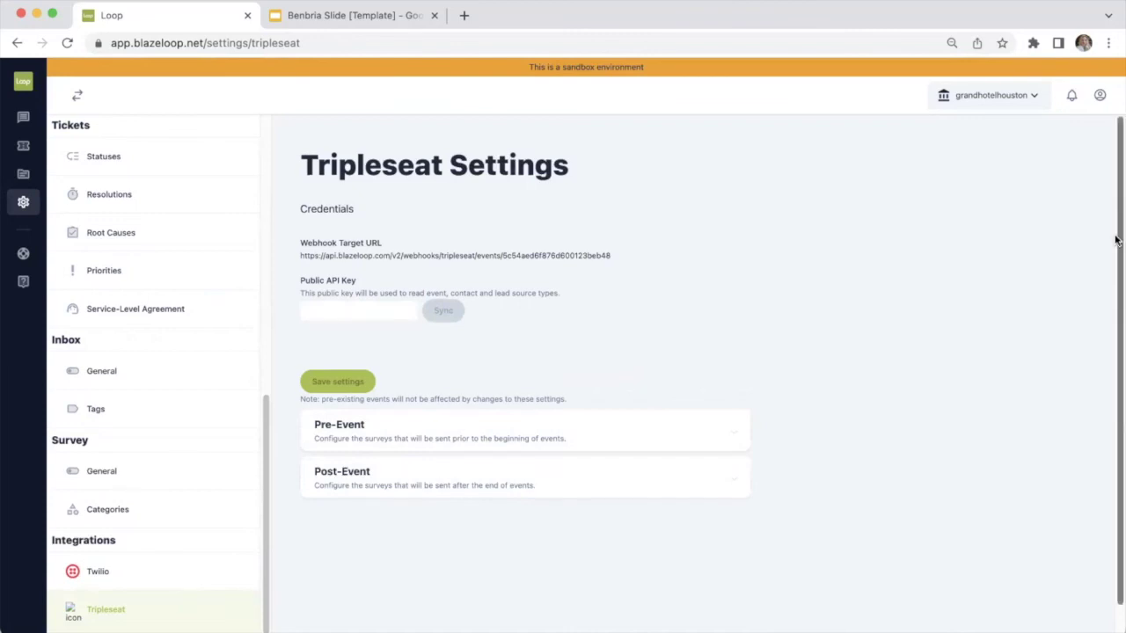
Configure the post-event Wedding row to send the Post-Stay Survey 1 hour after the event, and make it active.
scroll(1114, 277, "down", 2)
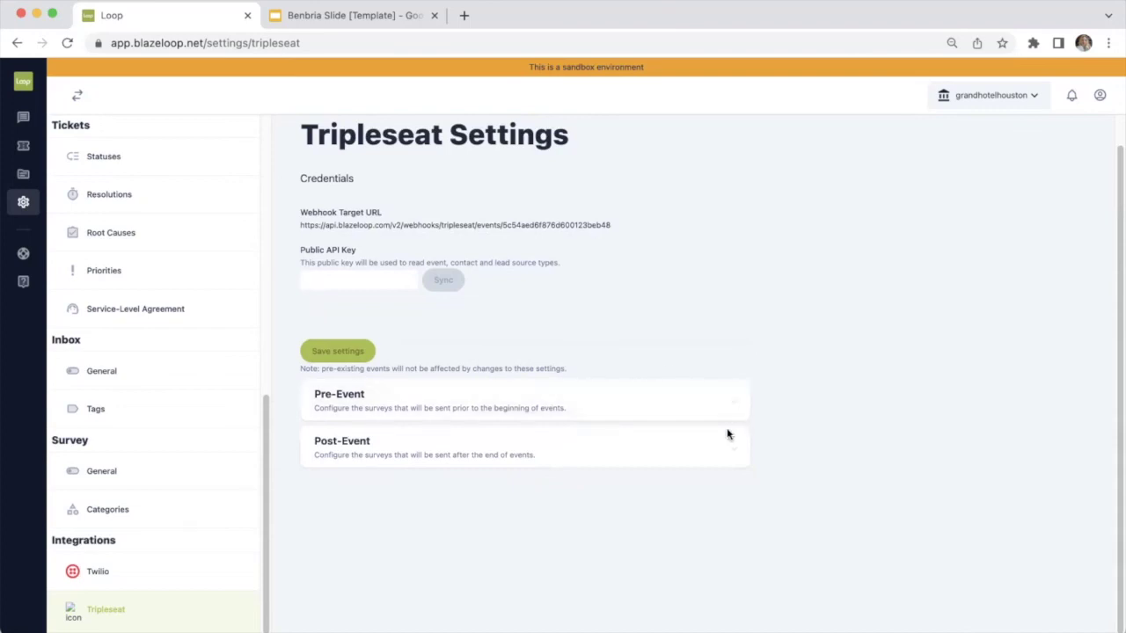
left_click(671, 451)
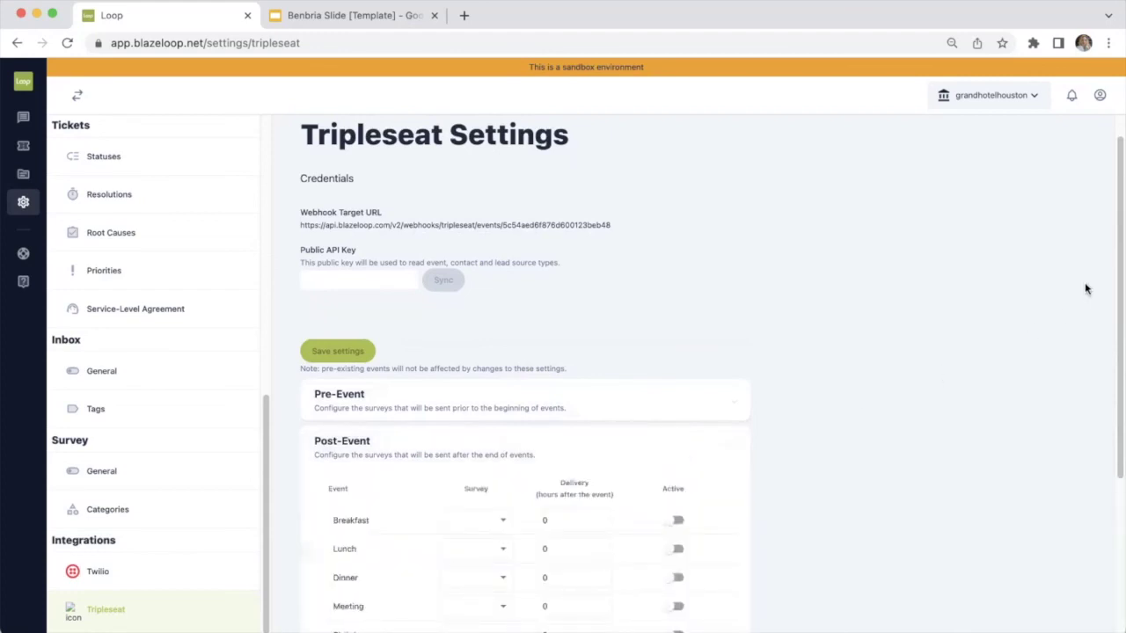
left_click_drag(1115, 254, 1111, 415)
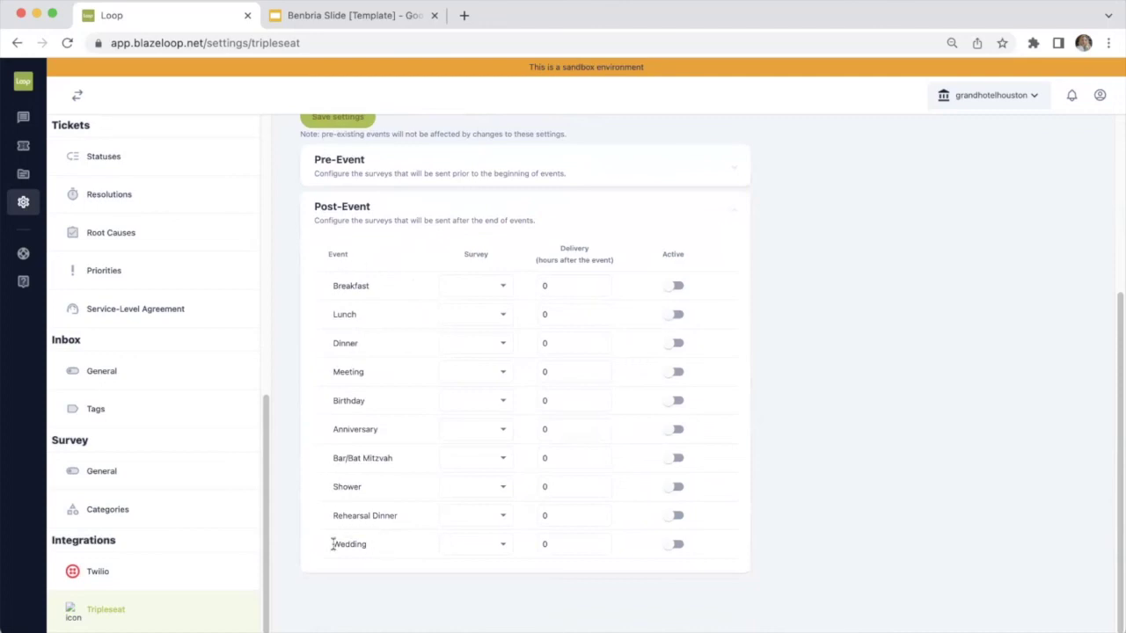
left_click(504, 545)
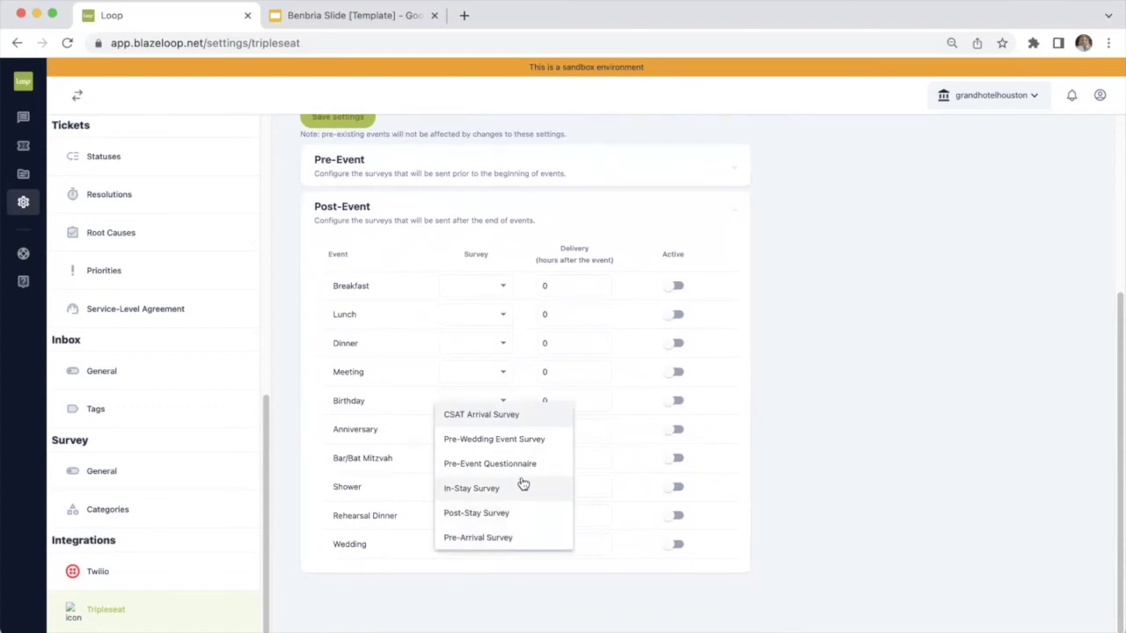
left_click(516, 515)
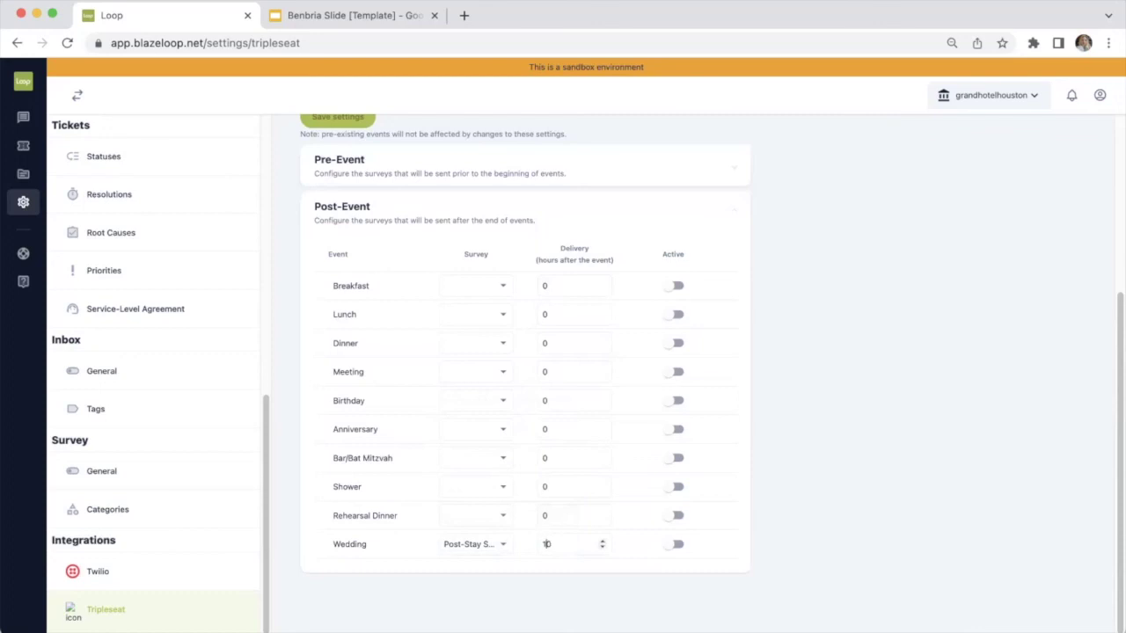
key("Up")
key("Down")
key("Up")
left_click(678, 546)
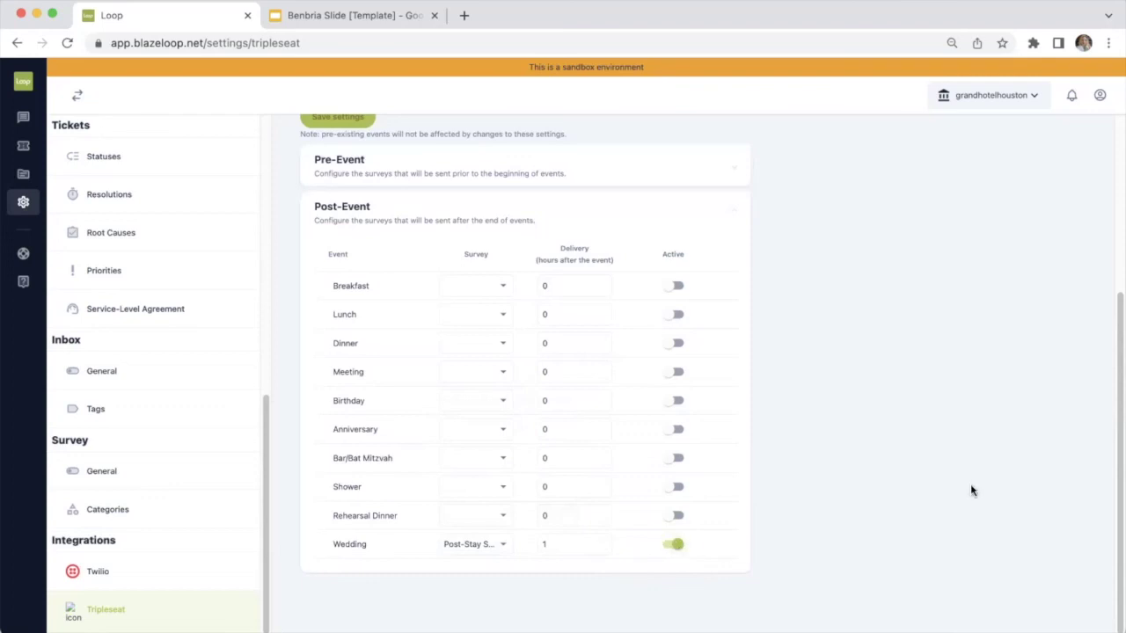